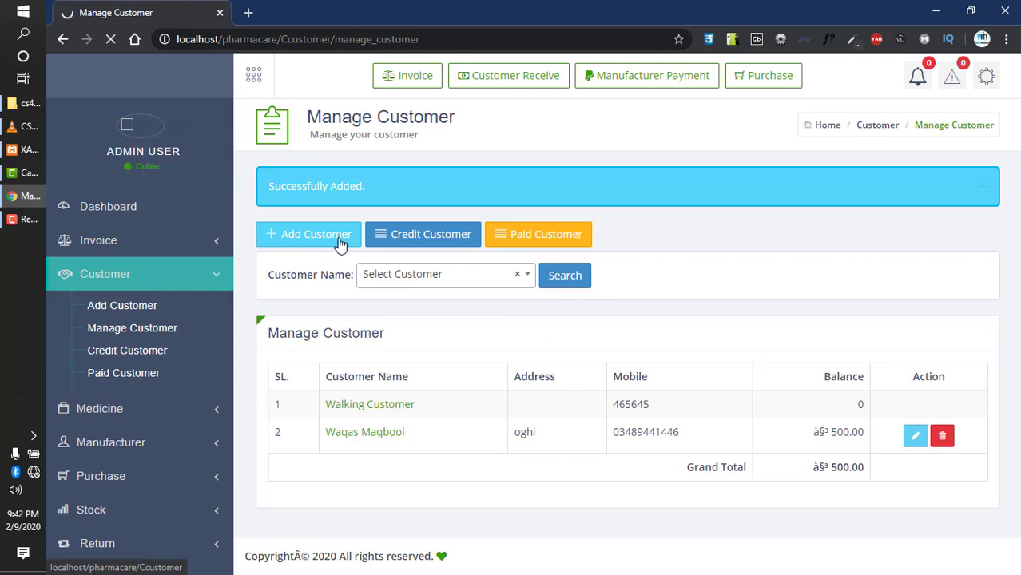
# Step: Download the sample customer CSV from the Add Customer page's CSV upload form to the Desktop as customer_csv_sample, then close the form
pyautogui.click(339, 244)
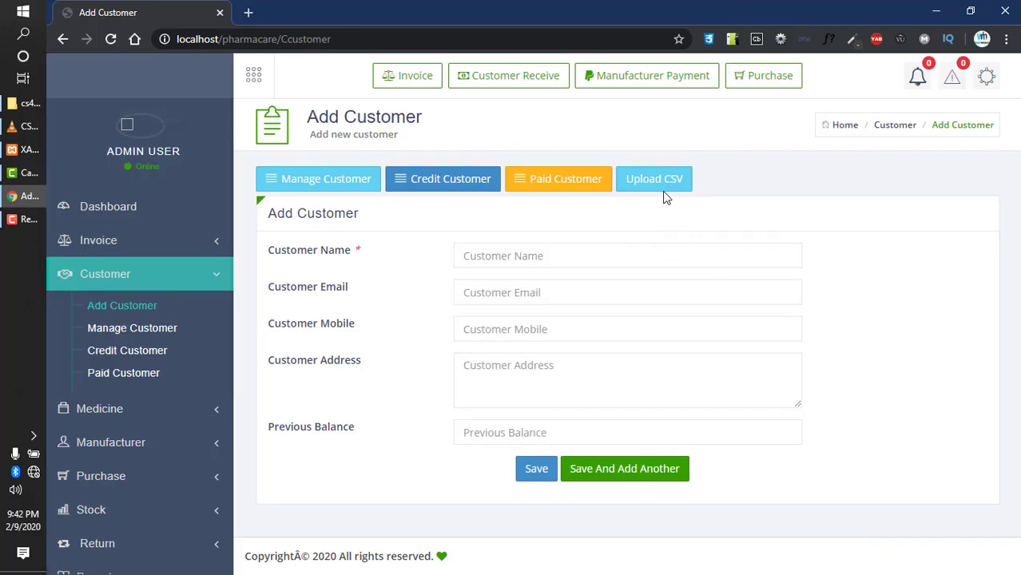
pyautogui.click(658, 187)
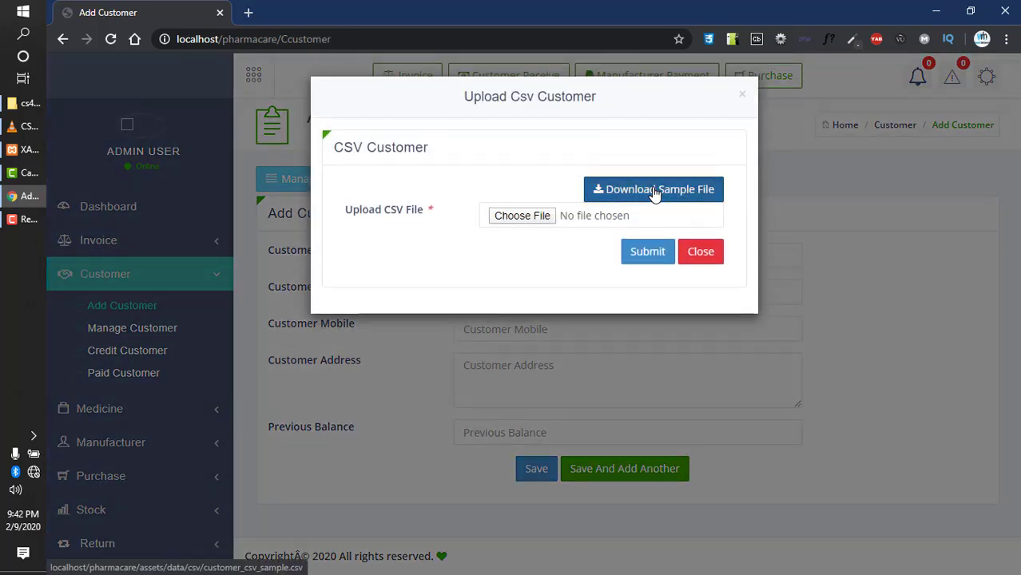
pyautogui.click(654, 191)
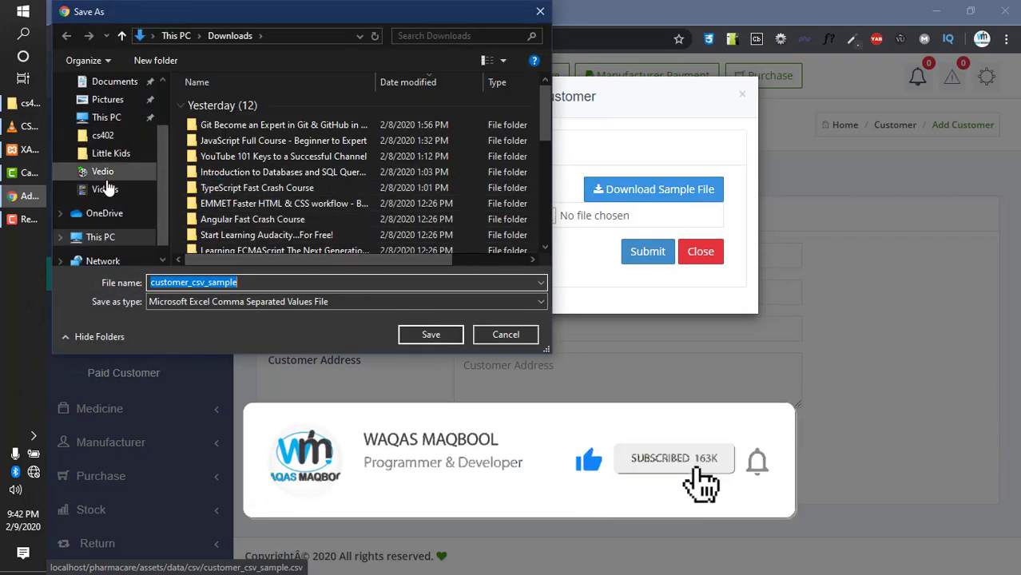
pyautogui.scroll(2, 110, 144)
pyautogui.click(108, 111)
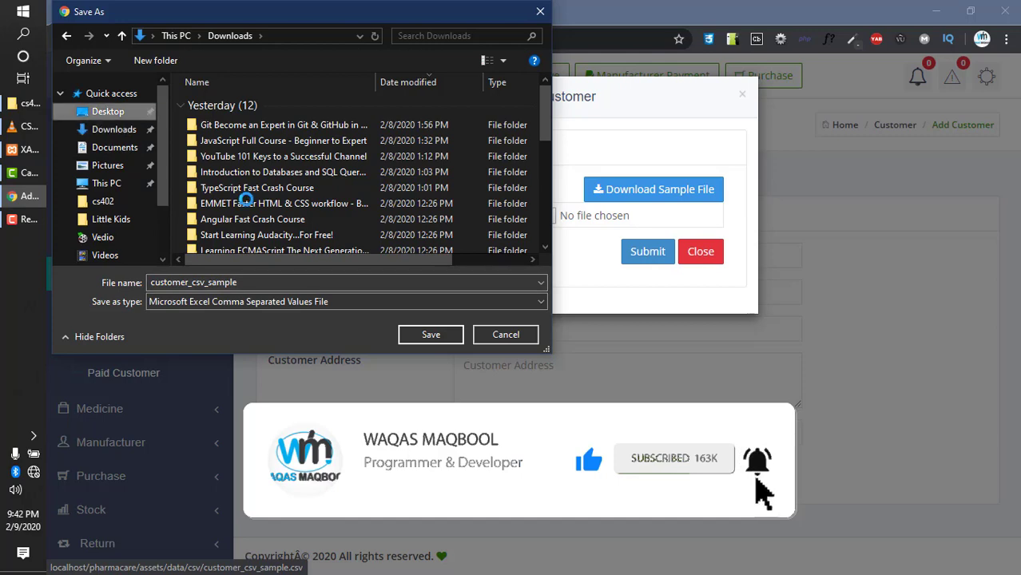
pyautogui.click(425, 334)
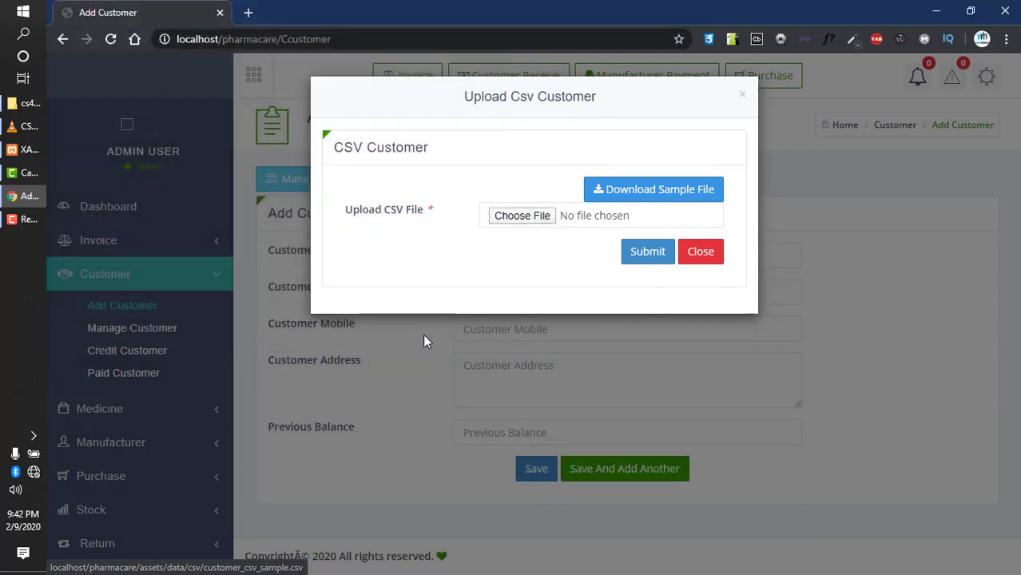
pyautogui.click(692, 256)
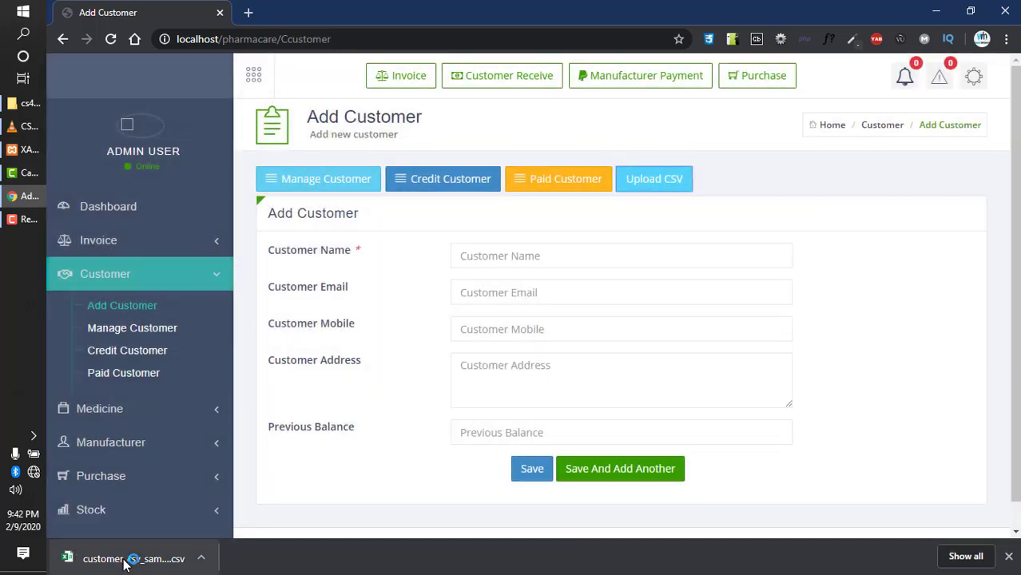
# Step: Open the downloaded customer_csv_sample file in Excel and widen columns A to E to fit their contents
pyautogui.click(91, 557)
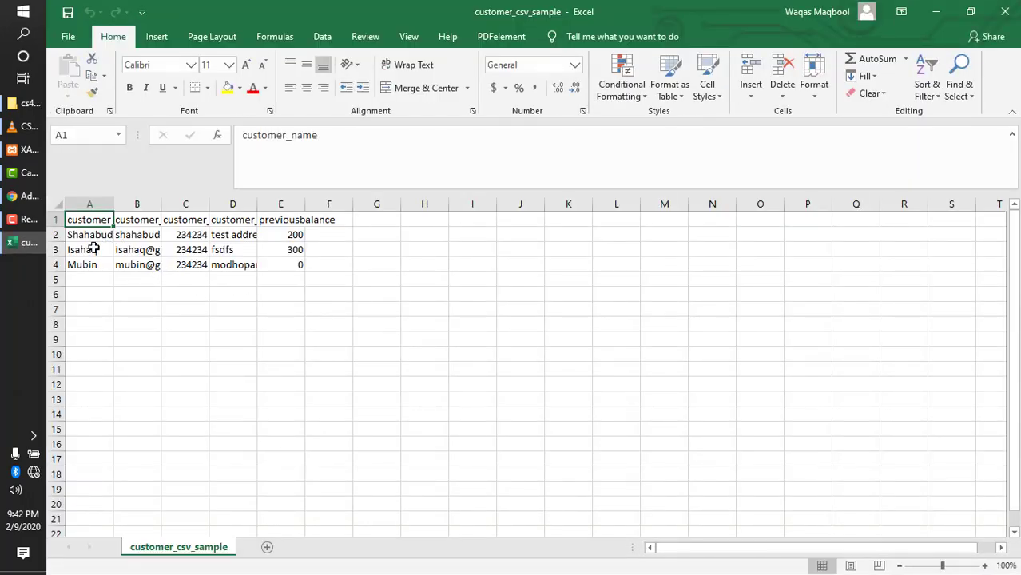
pyautogui.click(84, 234)
pyautogui.click(136, 233)
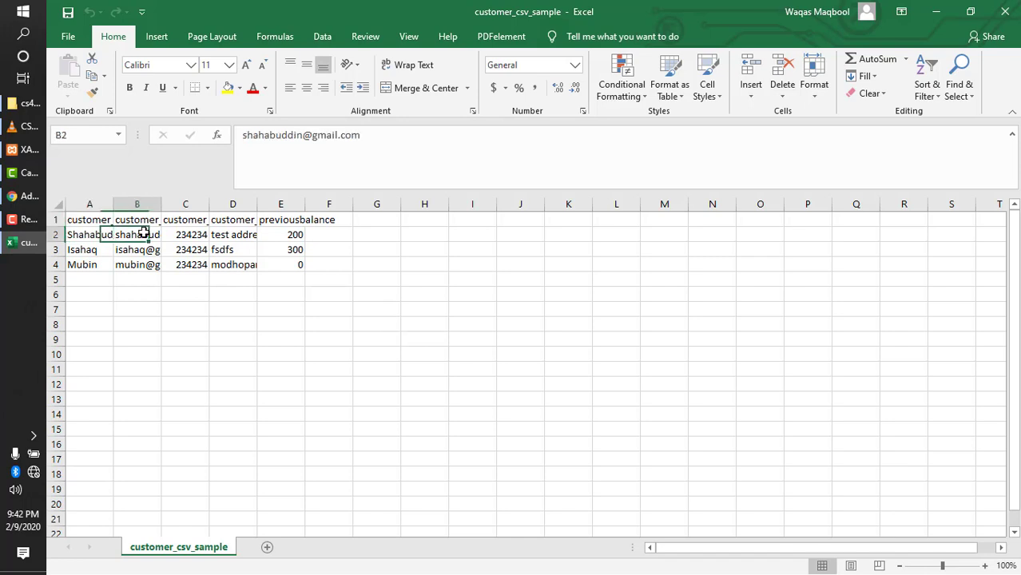
pyautogui.moveTo(113, 205); pyautogui.dragTo(146, 205)
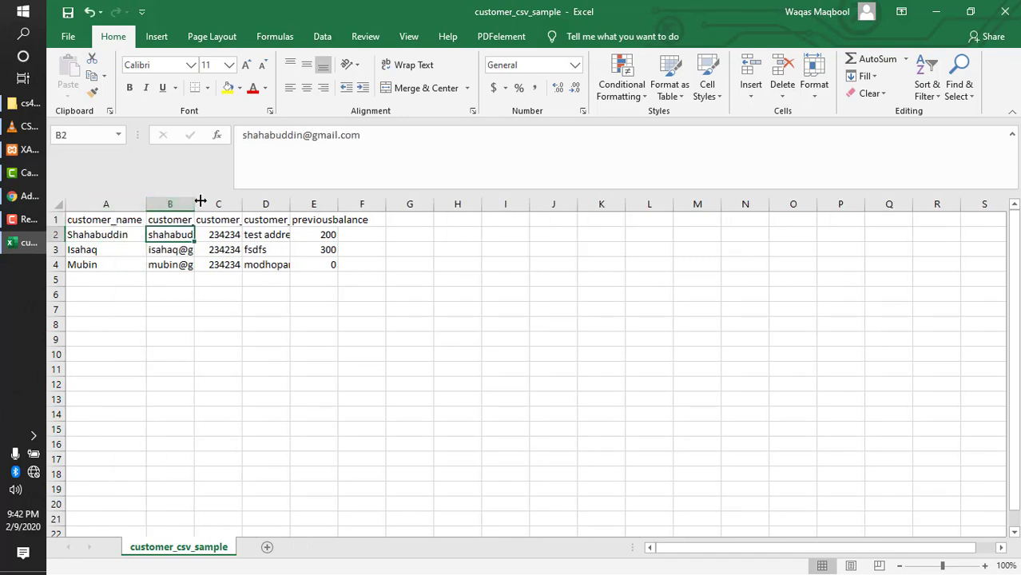
pyautogui.click(195, 205)
pyautogui.doubleClick(319, 203)
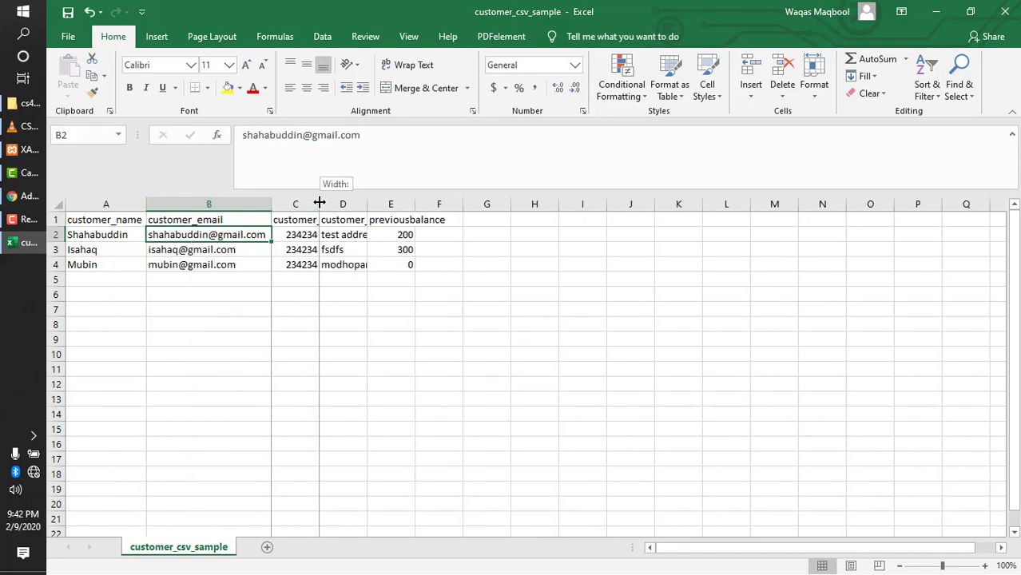
pyautogui.doubleClick(406, 201)
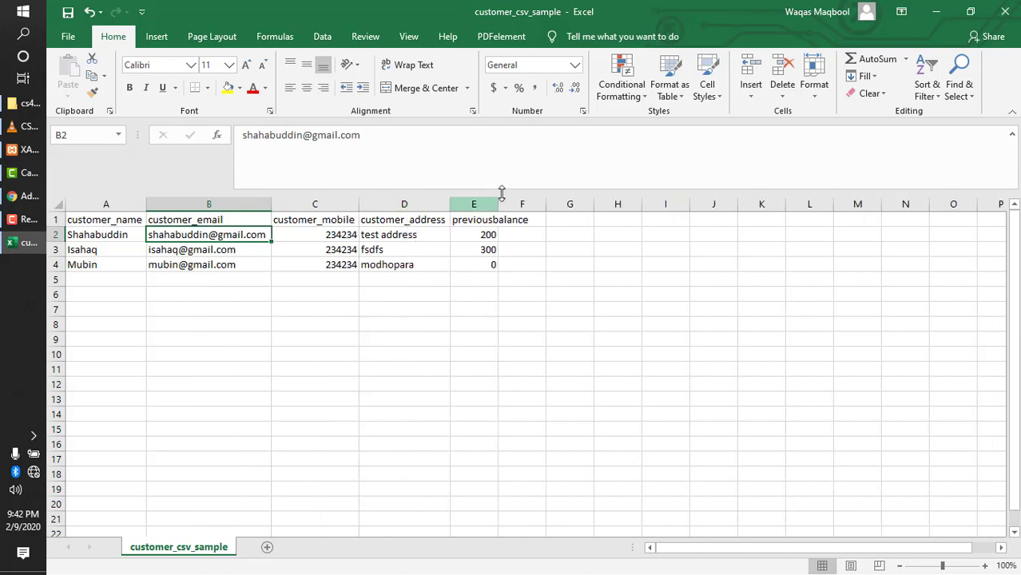
pyautogui.click(505, 203)
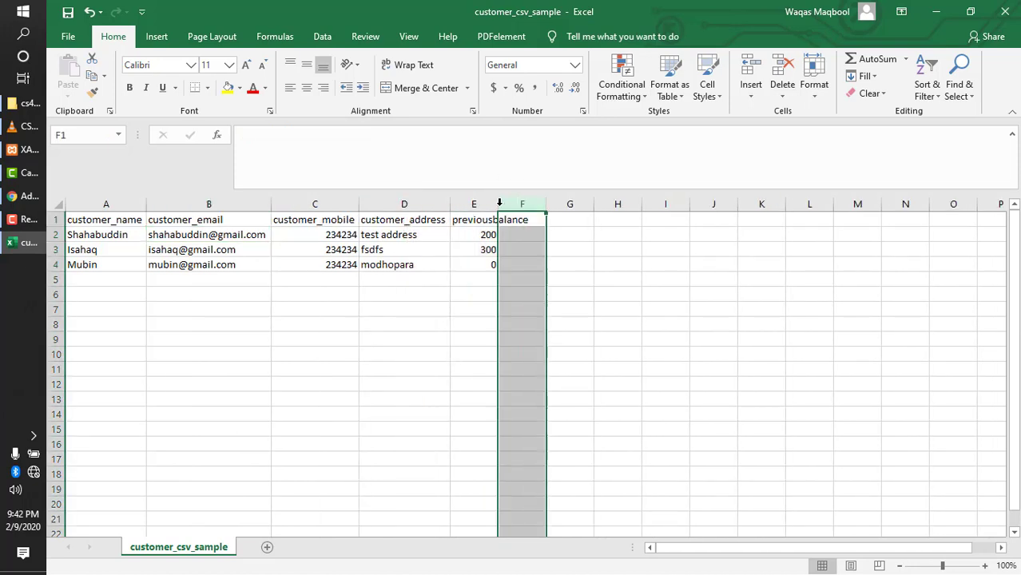
pyautogui.doubleClick(500, 203)
# Step: Save the customer_csv_sample sheet, keeping the CSV (Comma delimited) format
pyautogui.click(451, 268)
pyautogui.click(180, 278)
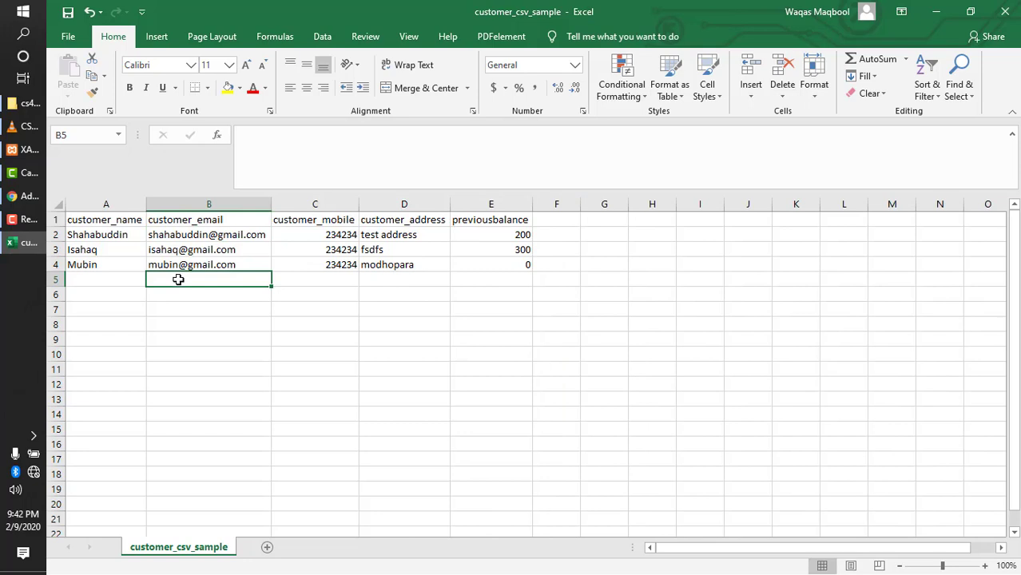
pyautogui.hotkey('ctrl', 's')
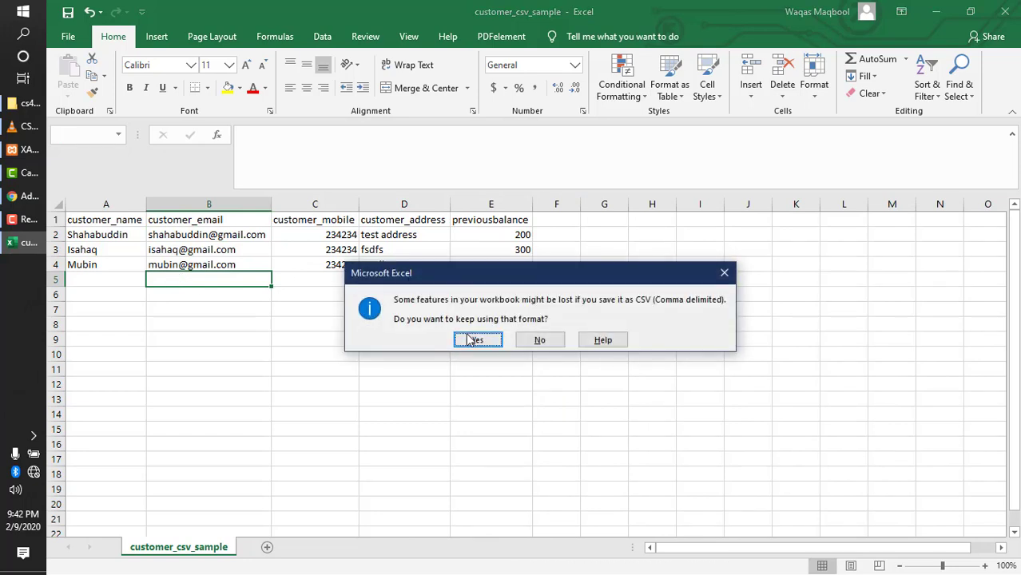
pyautogui.click(477, 340)
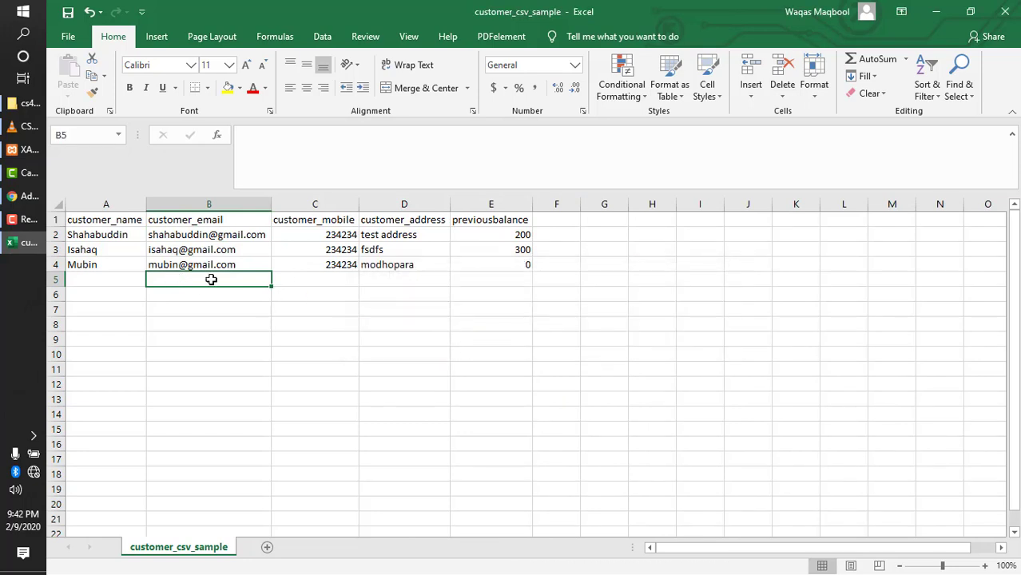
# Step: Switch back to Chrome and import customers by uploading customer_csv_sample.csv from the Desktop and submitting it
pyautogui.click(24, 195)
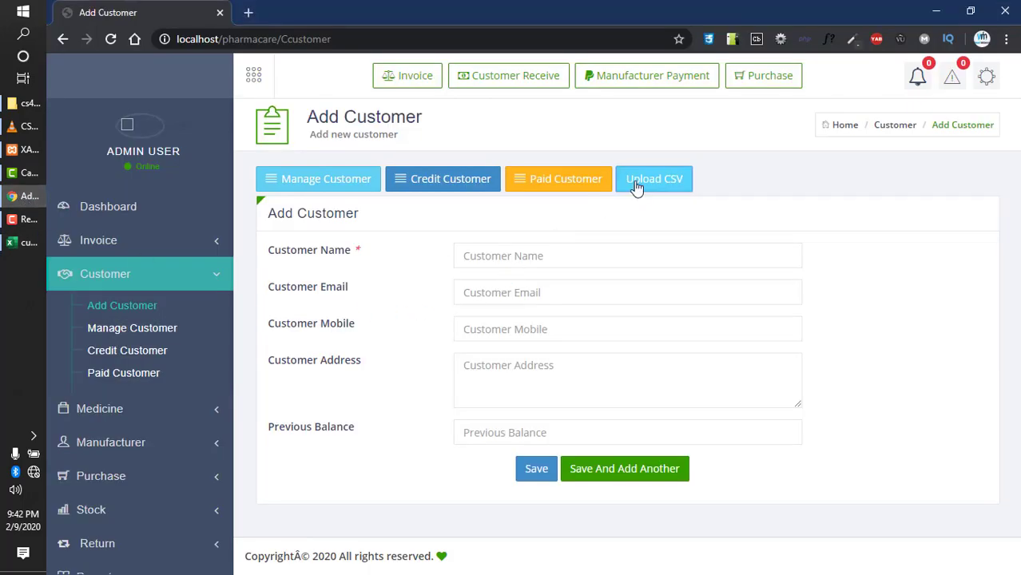
pyautogui.click(637, 182)
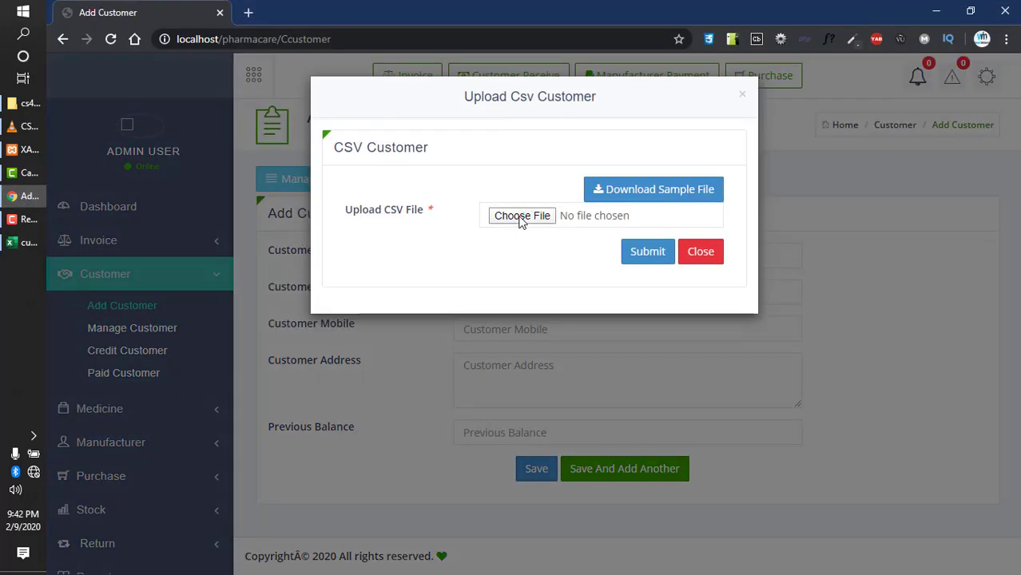
pyautogui.click(519, 217)
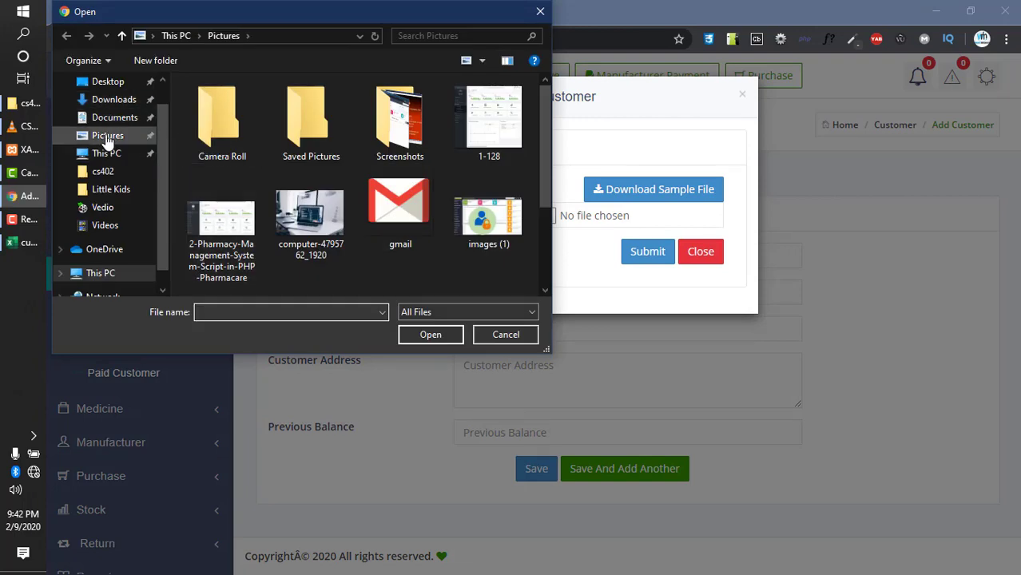
pyautogui.click(106, 82)
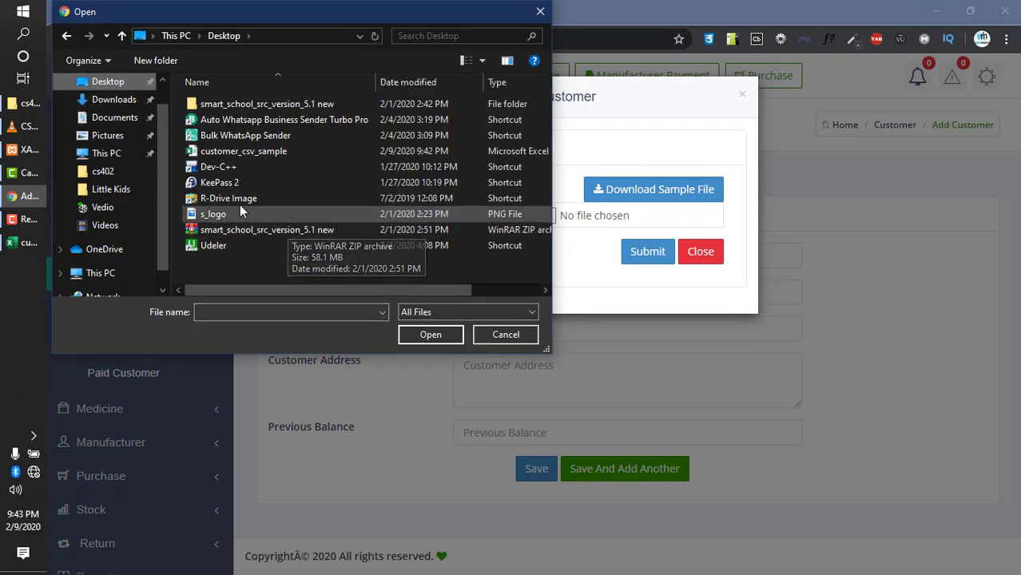
pyautogui.click(234, 154)
pyautogui.doubleClick(235, 153)
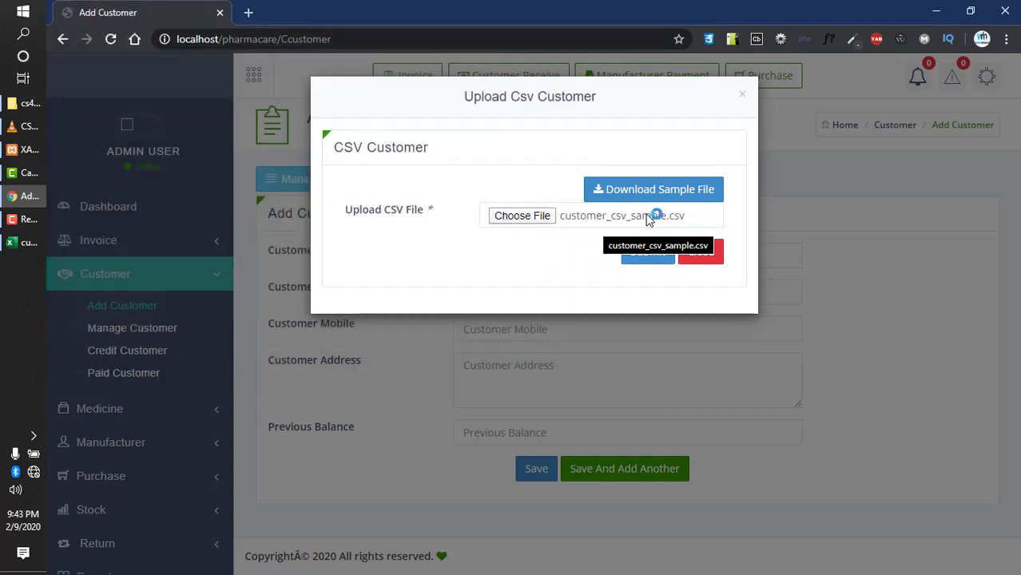
pyautogui.click(646, 253)
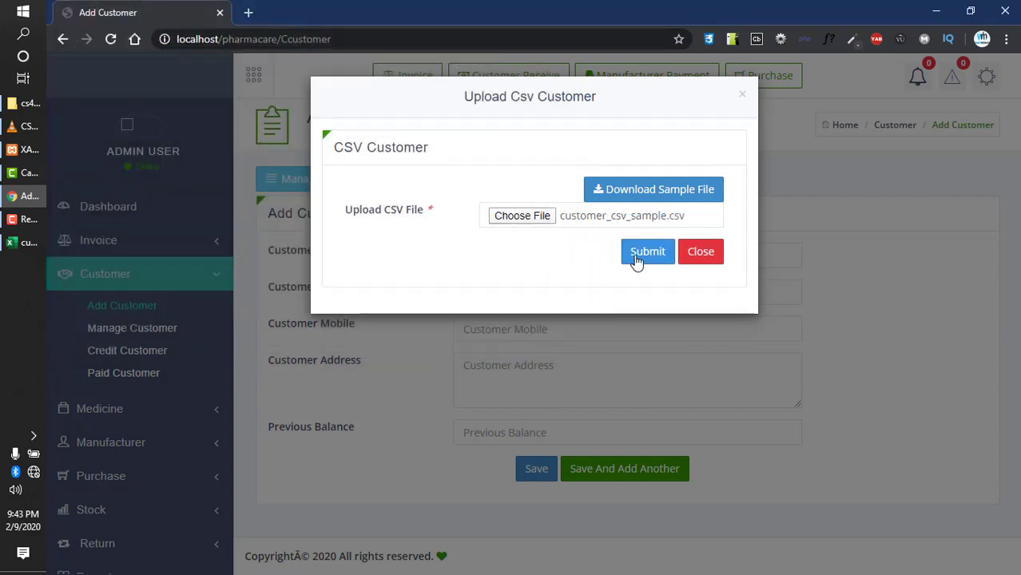
pyautogui.click(636, 260)
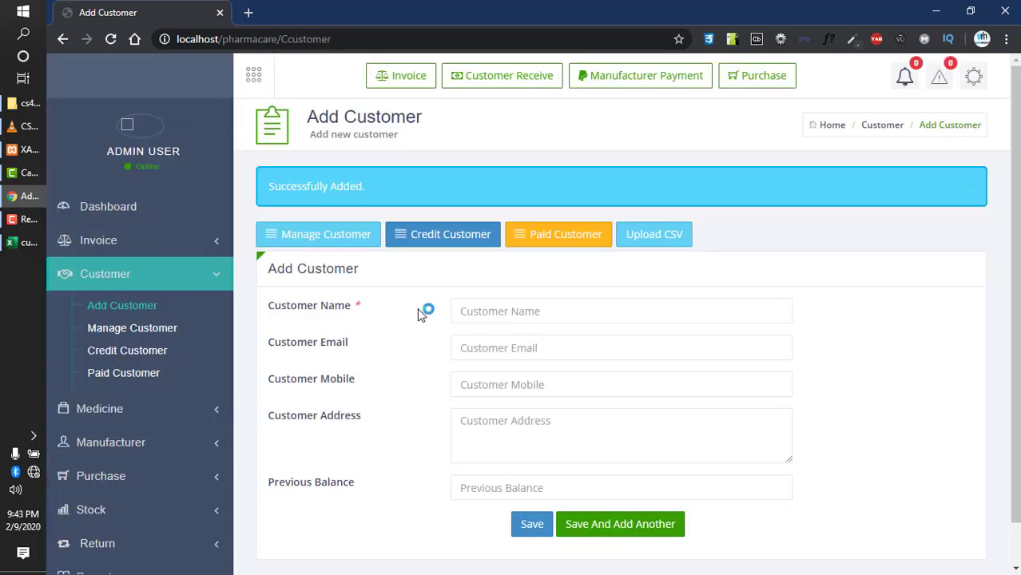
# Step: Open the Manage Customer list and delete the customer in row 2, directly below Walking Customer
pyautogui.click(168, 330)
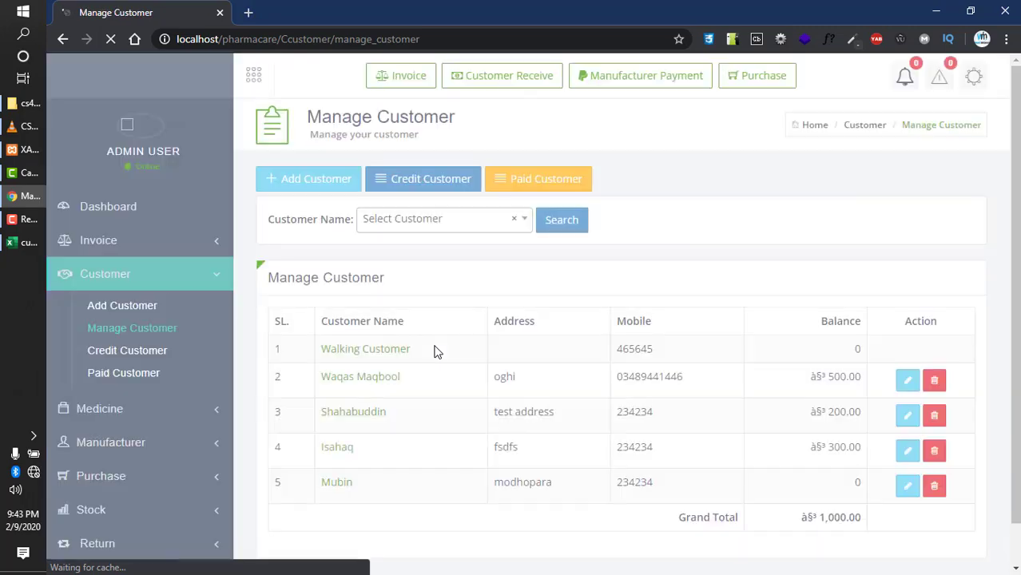
pyautogui.scroll(-1, 405, 327)
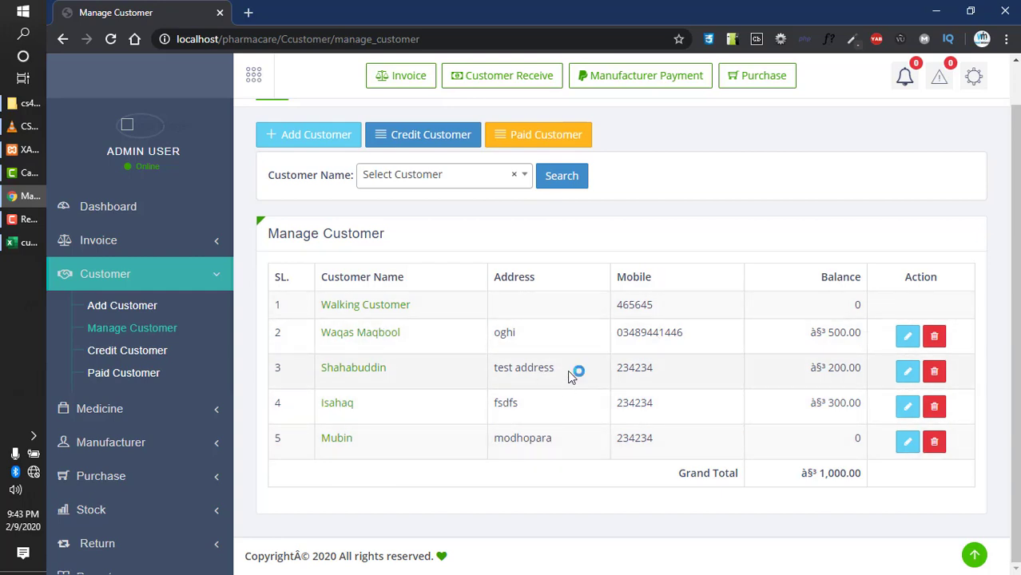
pyautogui.click(934, 339)
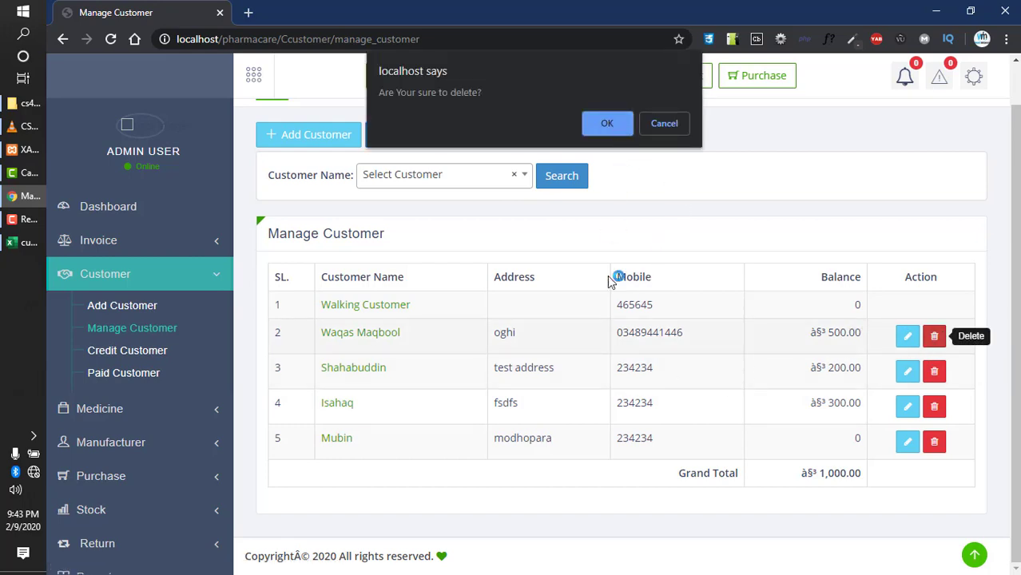
pyautogui.press('Return')
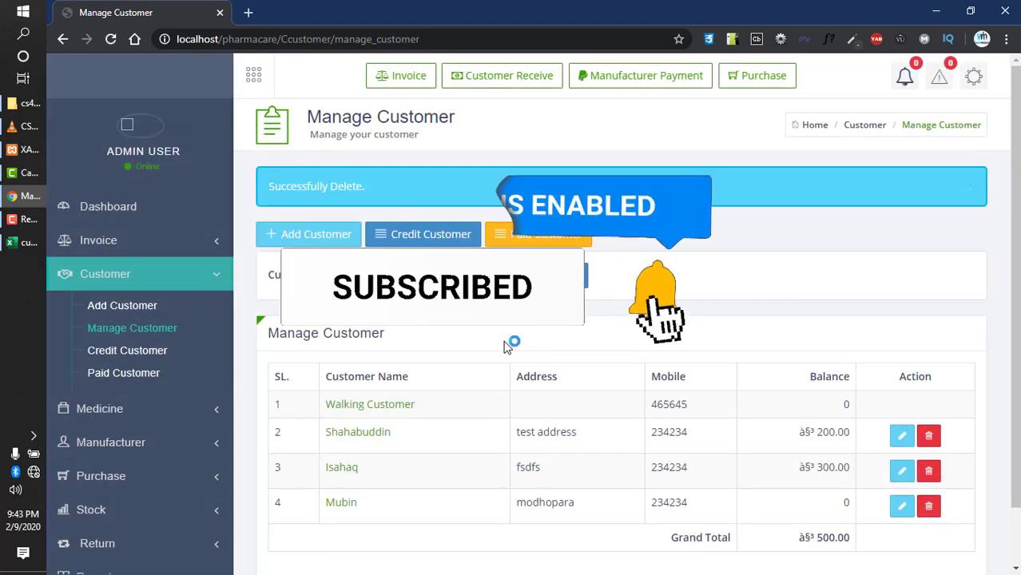
# Step: Review the credit customer list and the paid customer list, selecting the only listed customer in the paid list's name filter
pyautogui.click(425, 245)
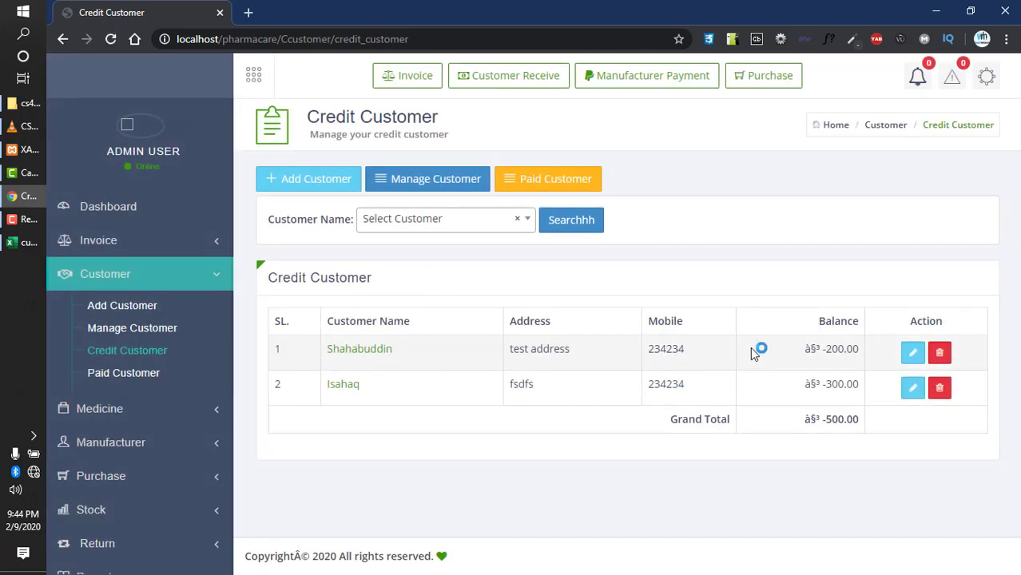
pyautogui.click(572, 183)
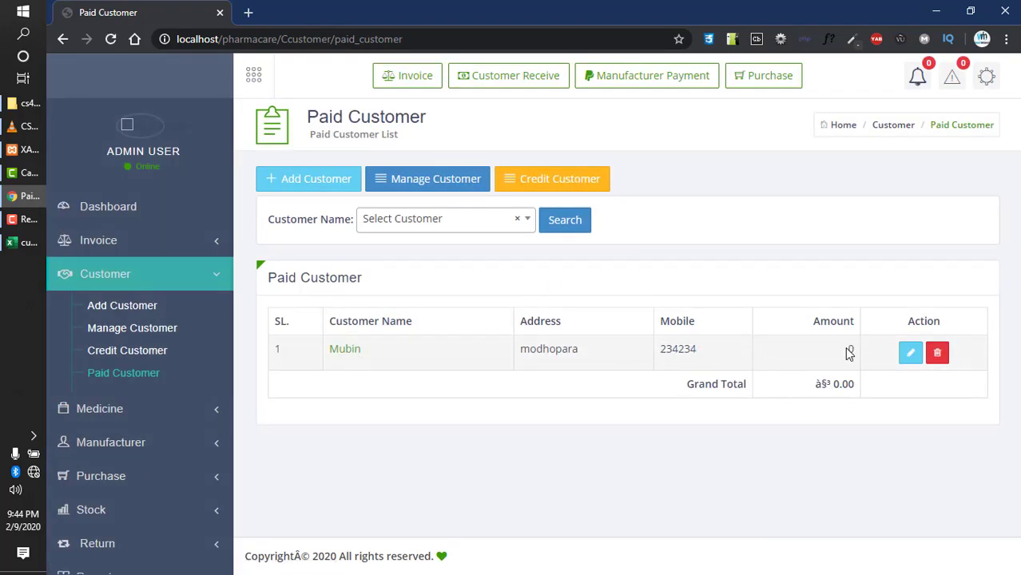
pyautogui.click(414, 218)
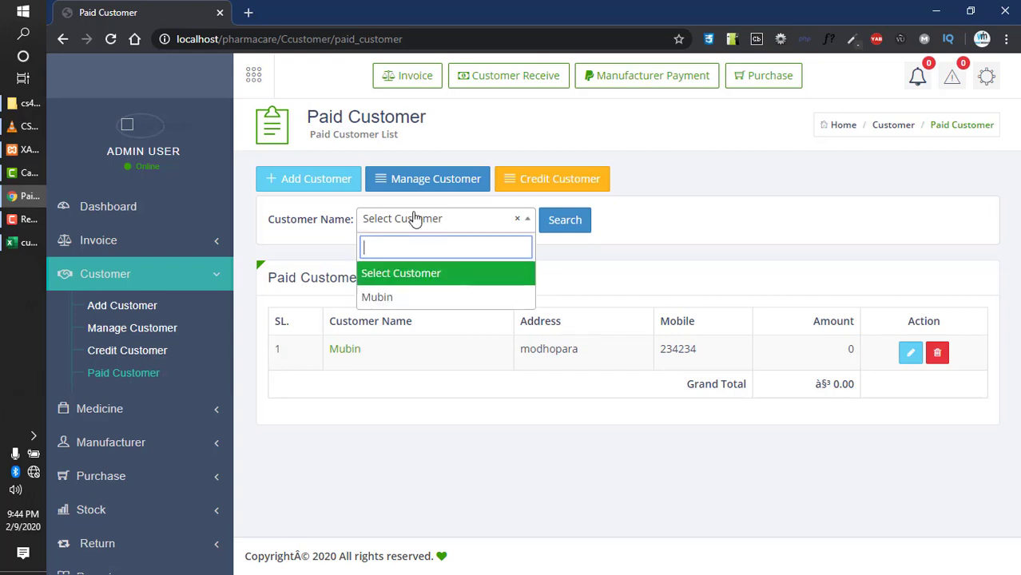
pyautogui.click(399, 295)
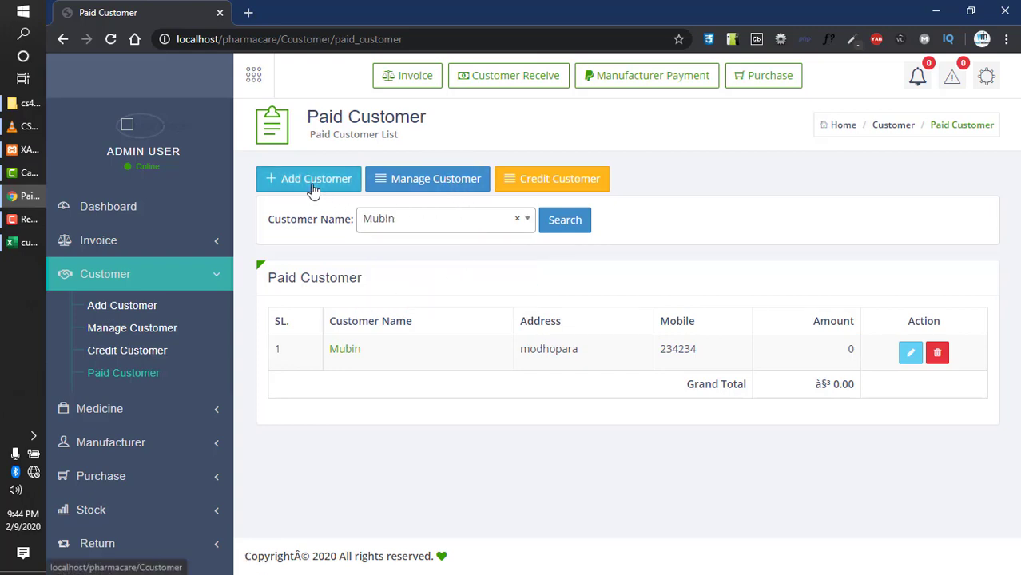
# Step: Search the Manage Customer list for the customer listed directly below Walking Customer
pyautogui.click(420, 181)
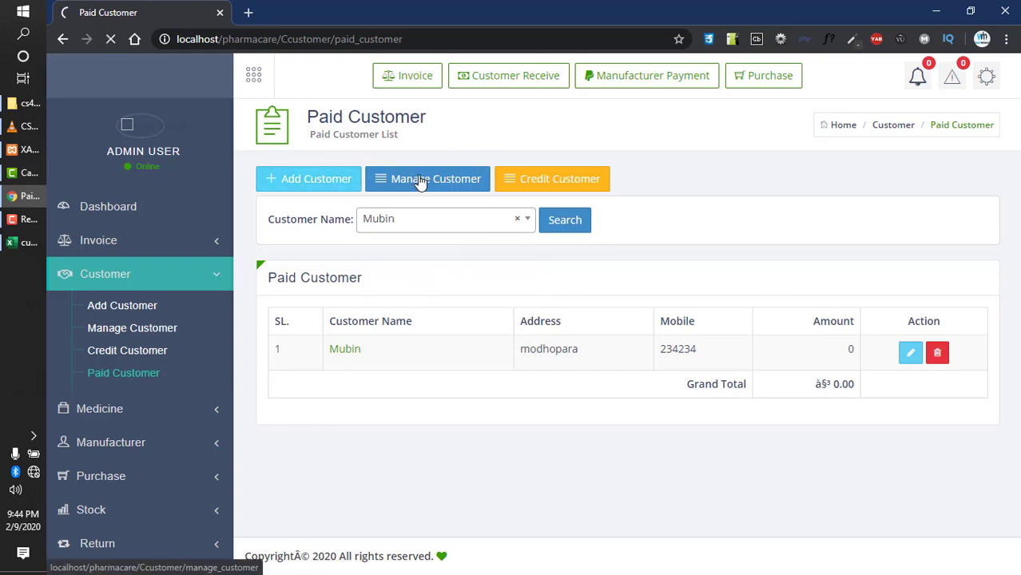
pyautogui.click(144, 334)
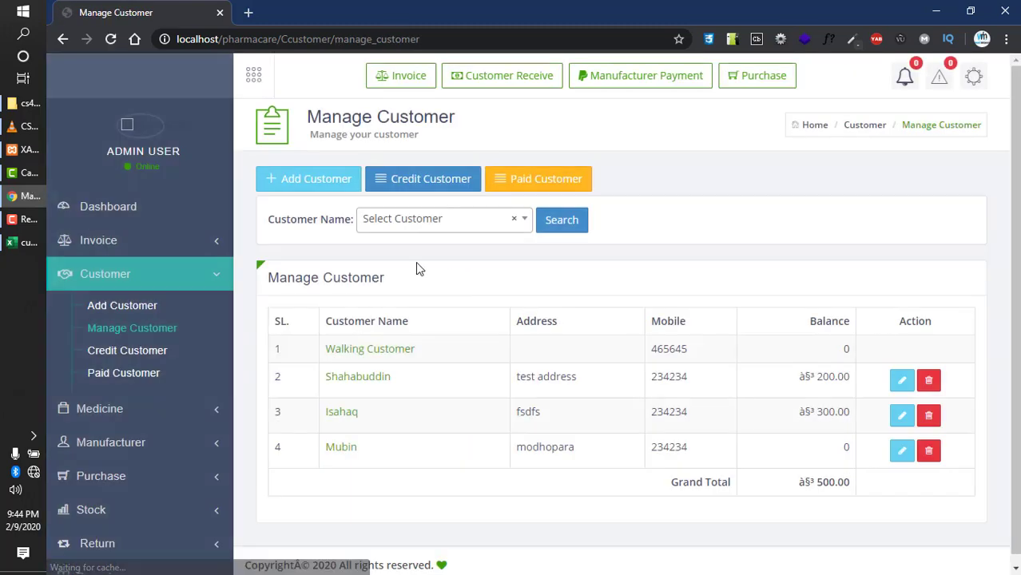
pyautogui.click(401, 224)
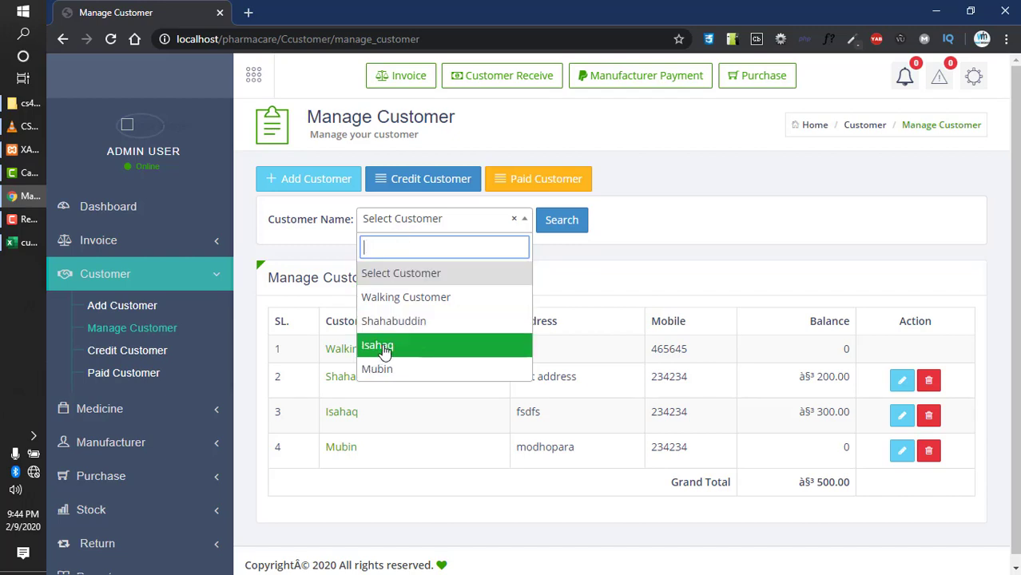
pyautogui.click(406, 321)
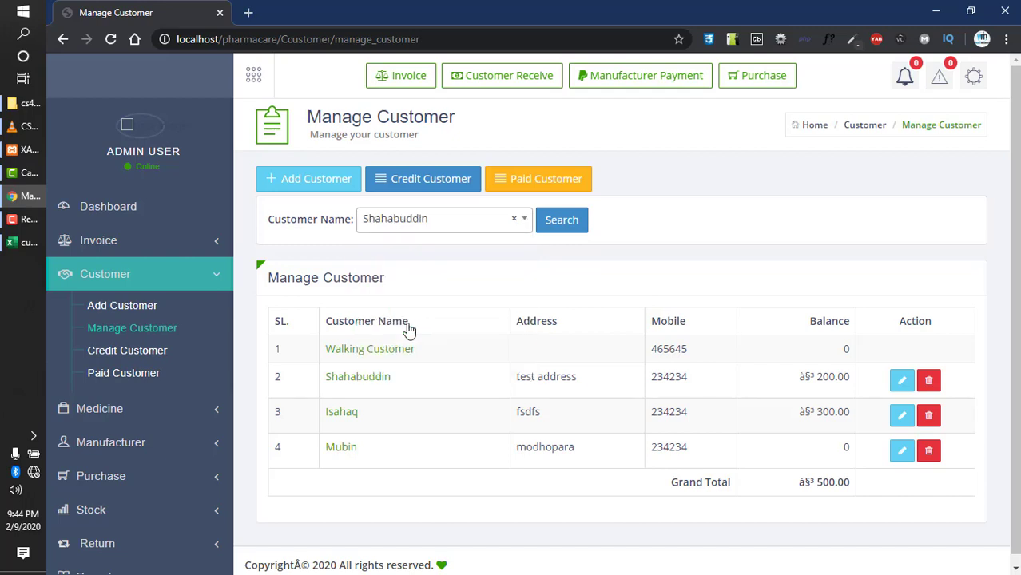
pyautogui.click(553, 222)
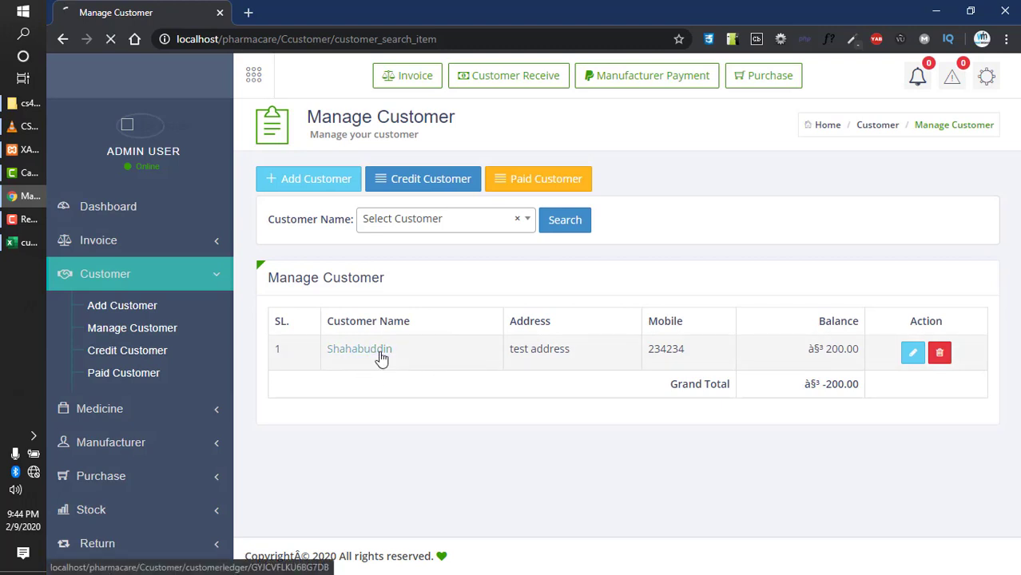
# Step: Open the found customer's ledger, review the customer information and ledger entries, and collapse the Customer section of the navigation
pyautogui.click(382, 357)
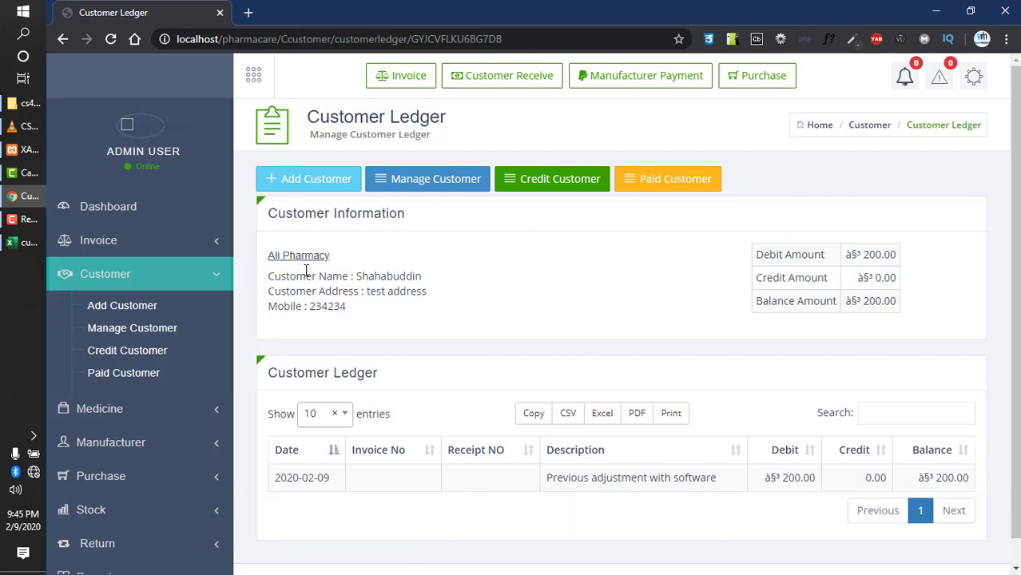
pyautogui.scroll(-1, 383, 267)
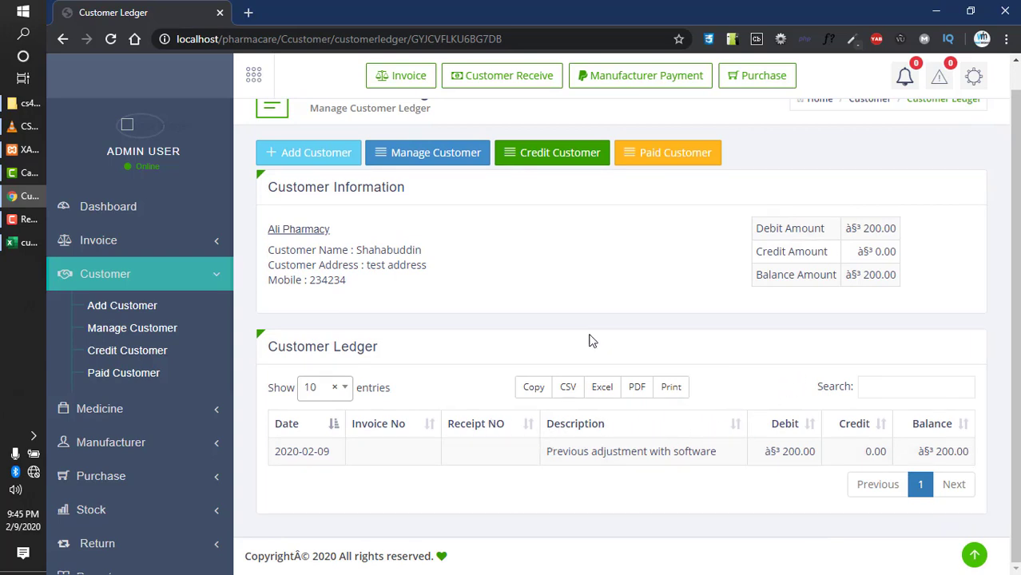
pyautogui.scroll(1, 380, 368)
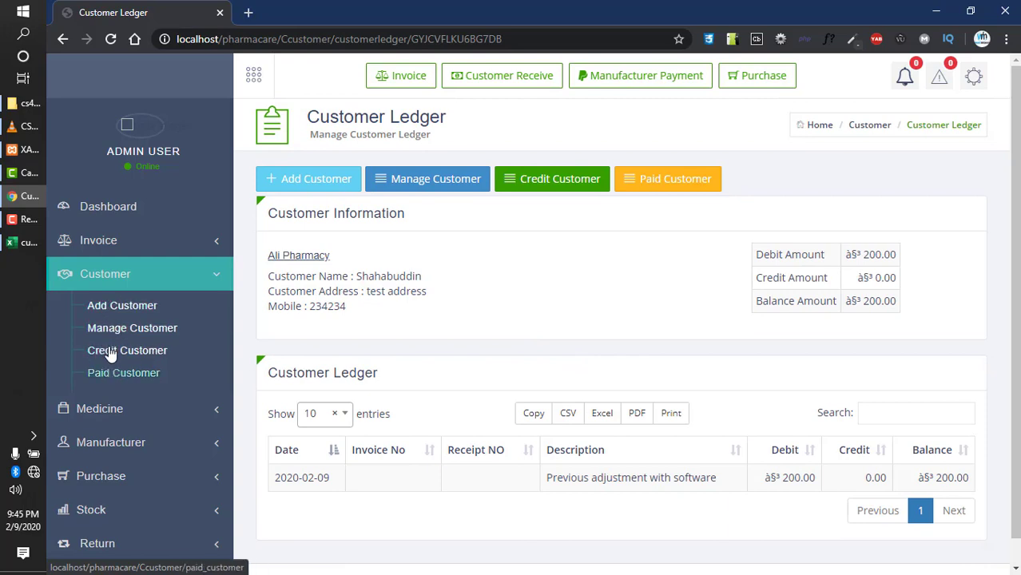
pyautogui.click(109, 274)
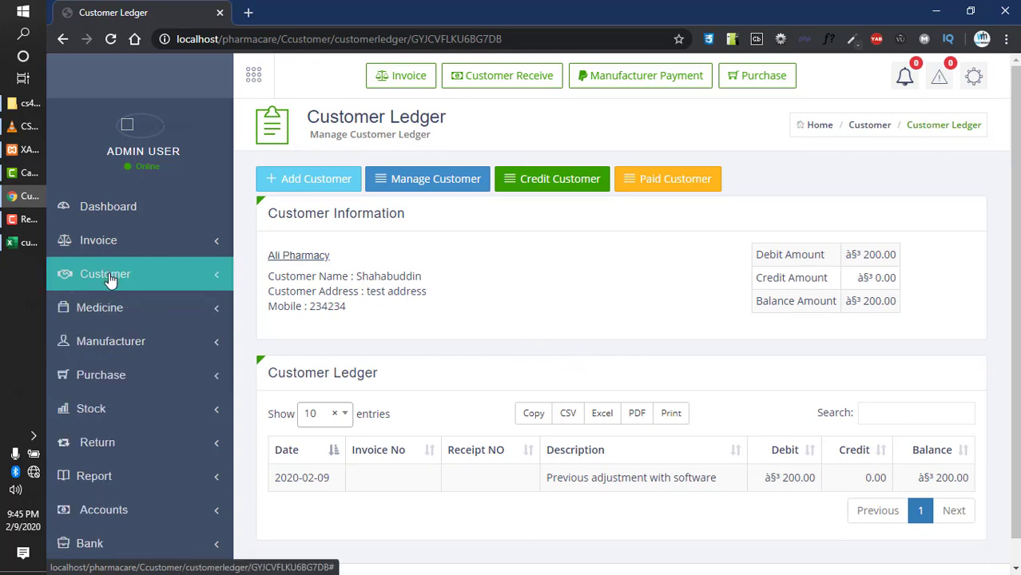